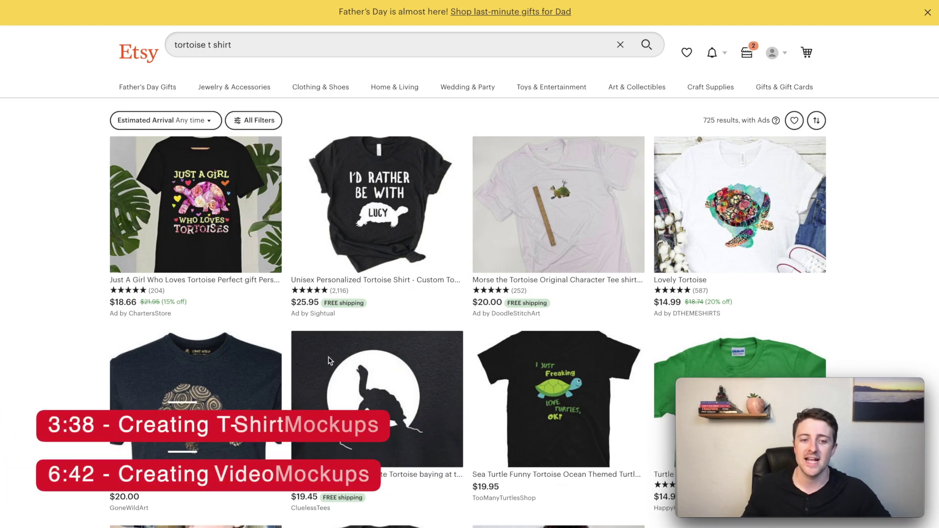
Step: Open the Sea Turtle Funny Tortoise listing from the tortoise t shirt results and look through its shirt photos and size guide
scroll(263, 356, "down", 2)
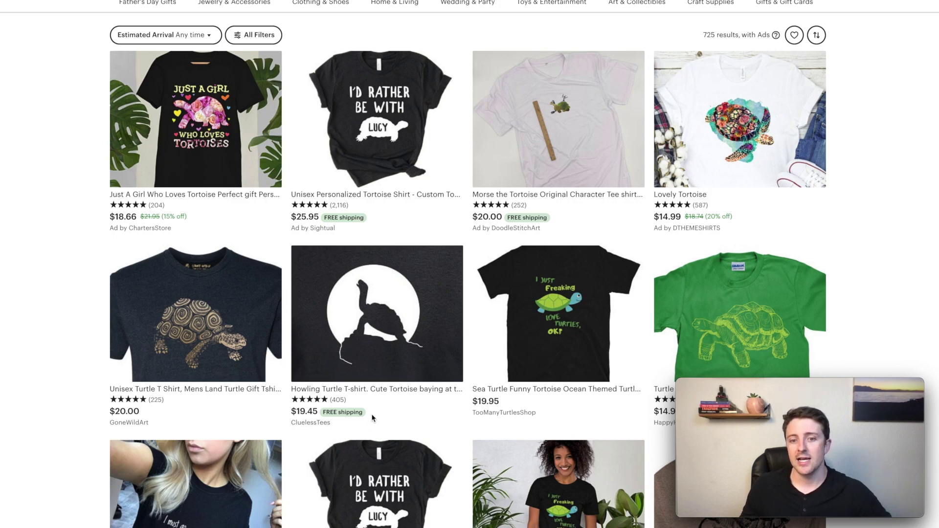
scroll(372, 417, "down", 1)
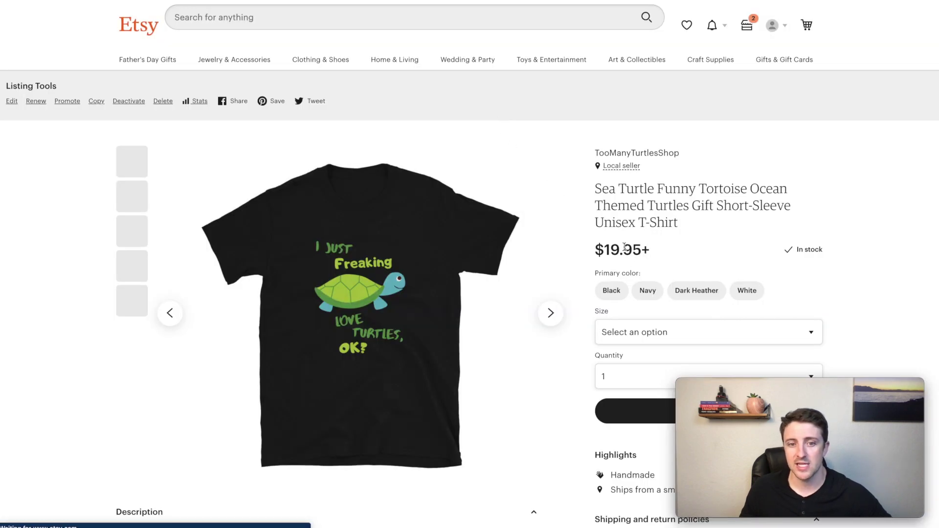
scroll(625, 247, "down", 1)
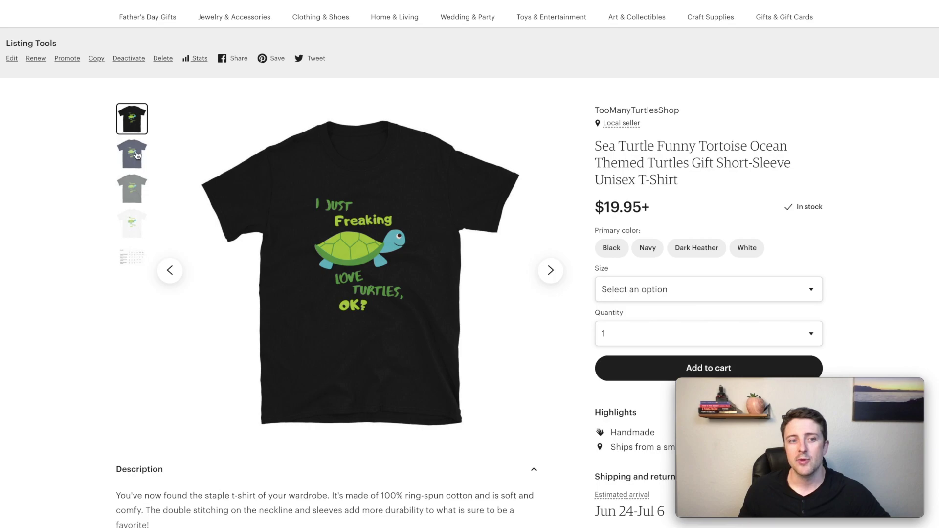
left_click(141, 160)
left_click(140, 187)
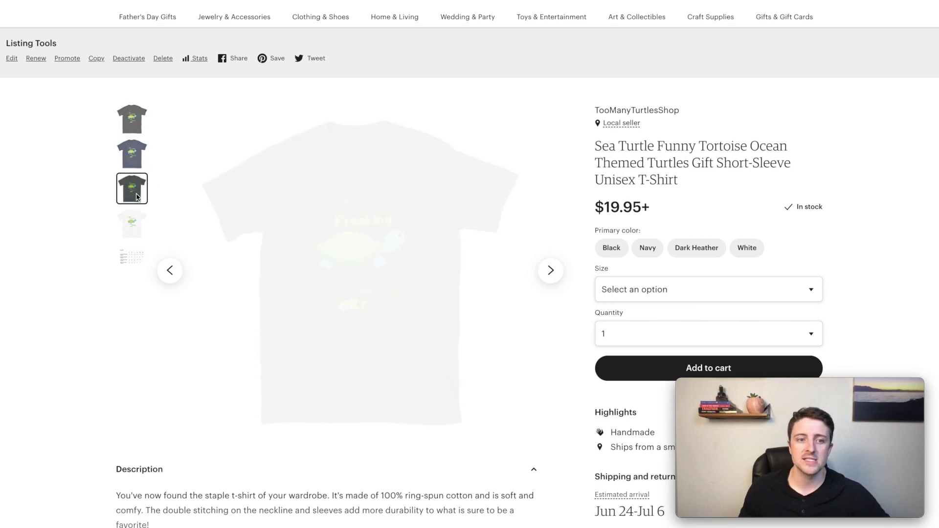
left_click(135, 230)
left_click(132, 257)
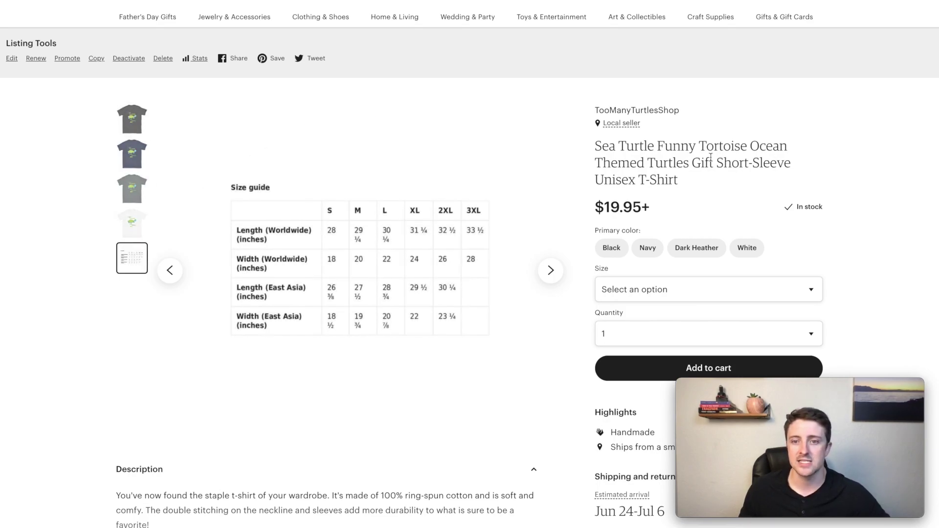
left_click(142, 123)
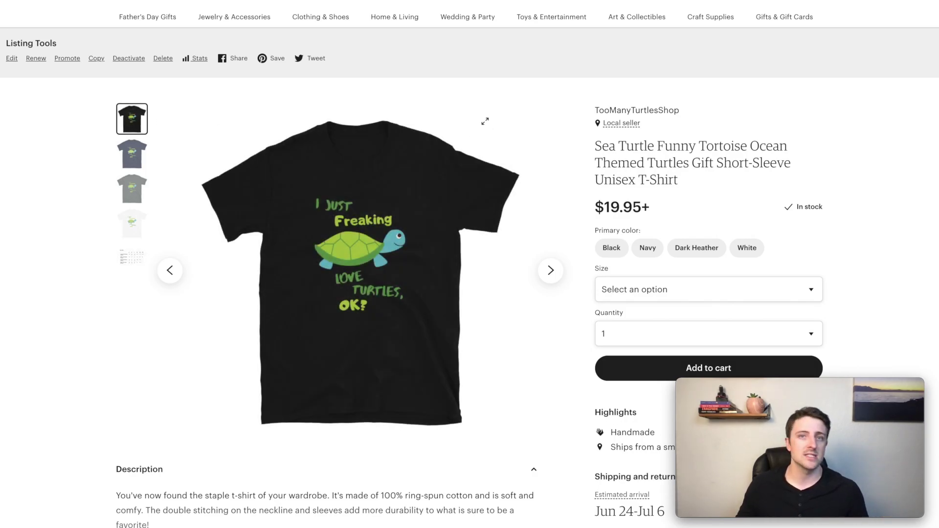
Step: Return to the tortoise t shirt search results and compare the listing photos
key("alt+Left")
scroll(470, 265, "up", 3)
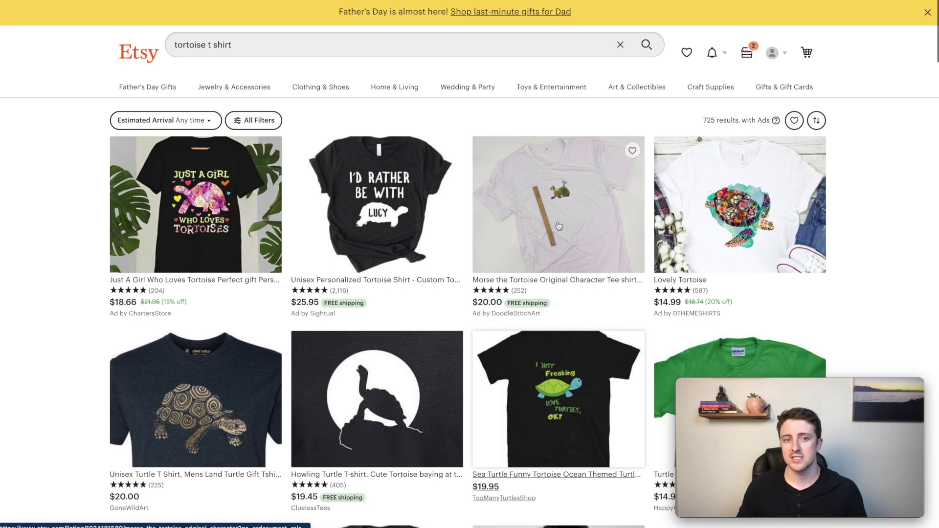
scroll(571, 231, "down", 3)
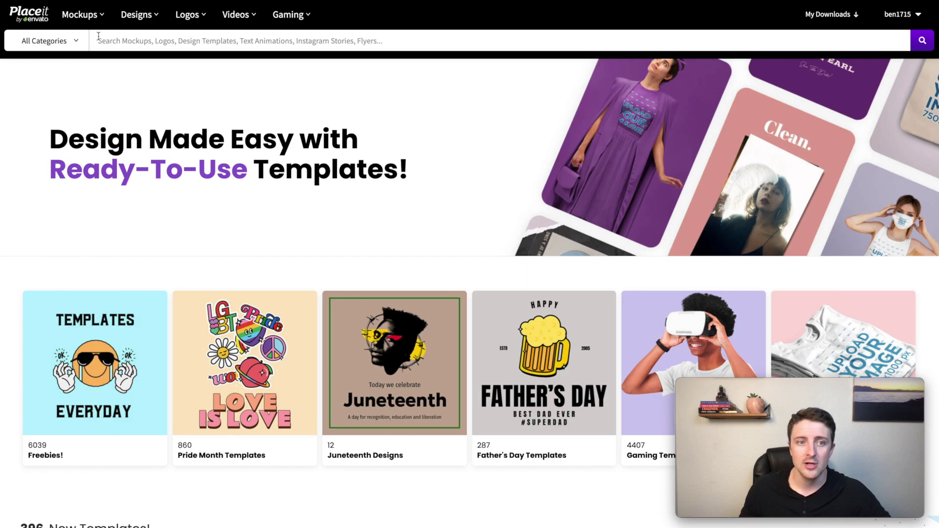
mouse_move(188, 23)
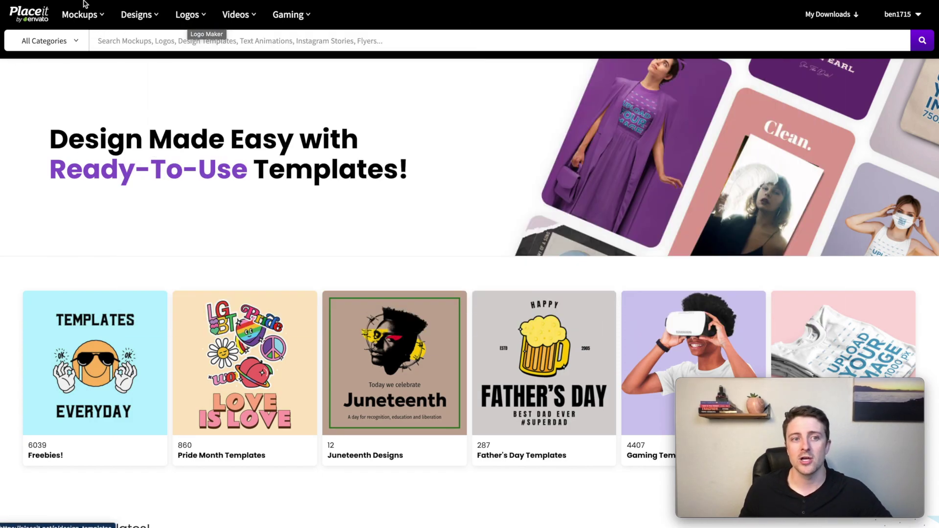
mouse_move(86, 14)
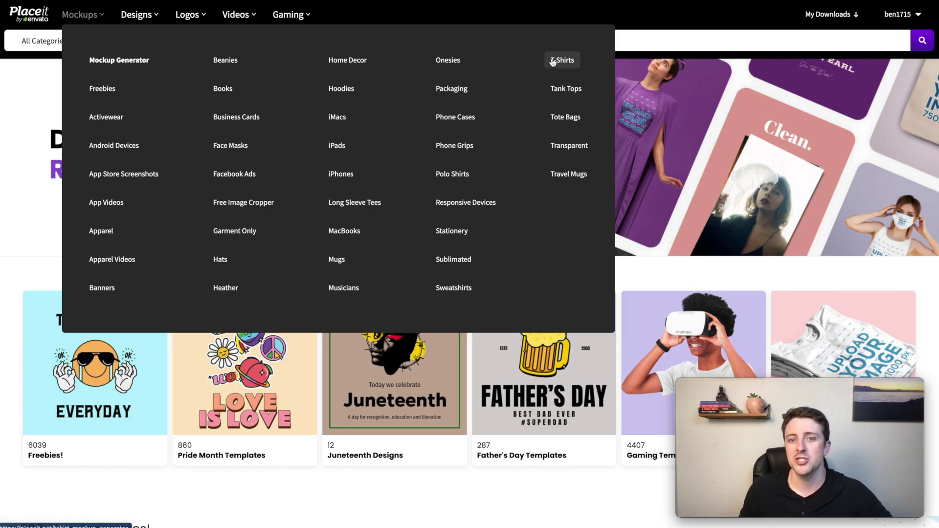
mouse_move(235, 17)
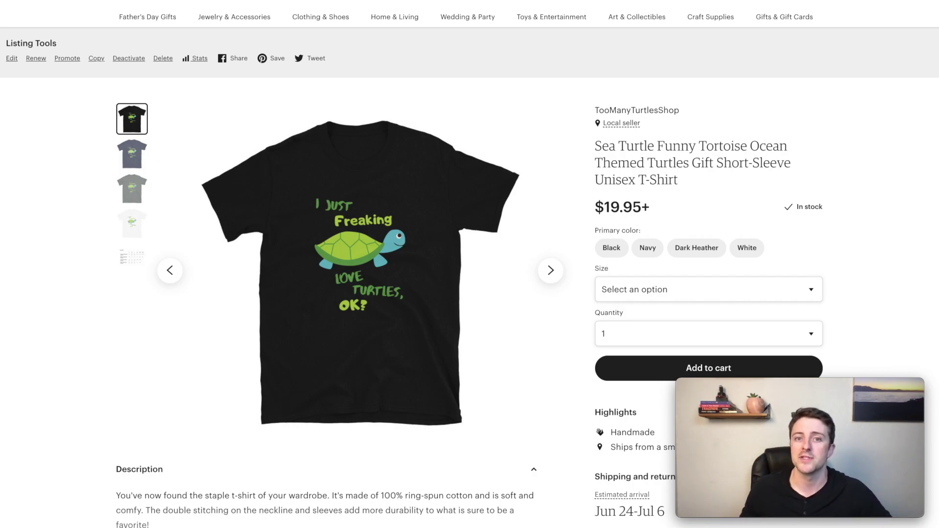
mouse_move(352, 184)
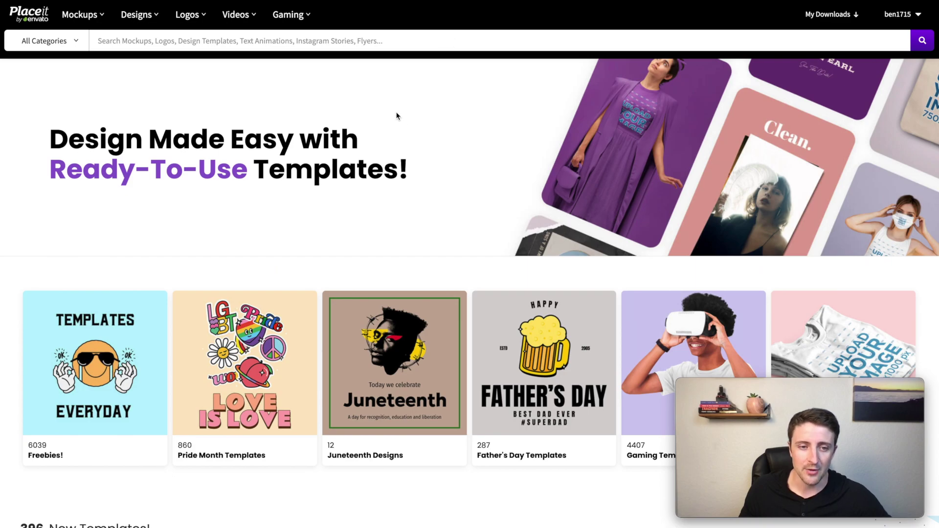
Step: Open the T-shirt mockup gallery in Placeit and narrow it with one of the theme tags
mouse_move(80, 14)
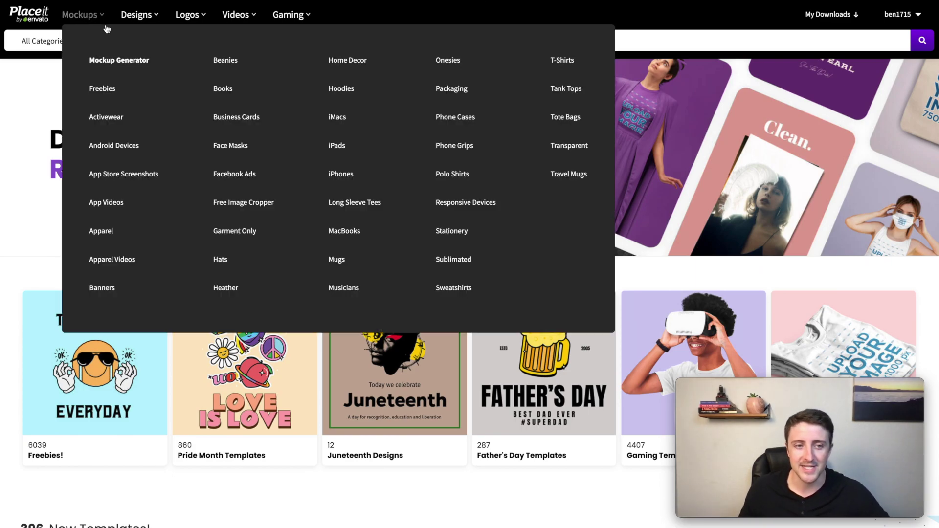
left_click(570, 61)
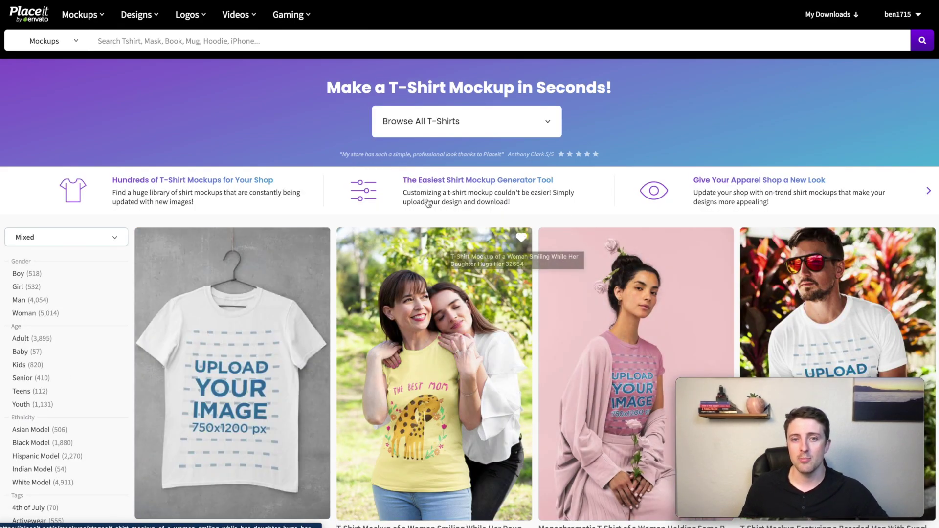
scroll(450, 242, "down", 2)
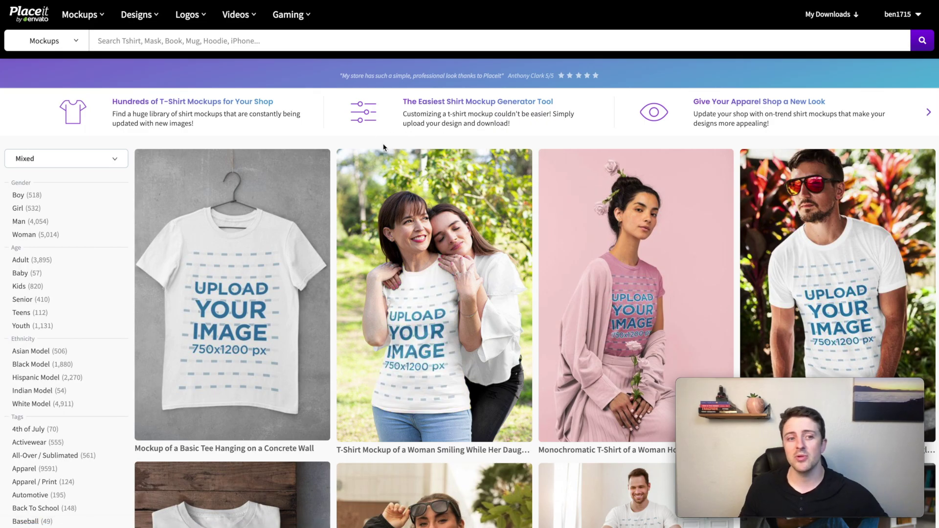
scroll(383, 143, "down", 1)
scroll(46, 210, "down", 1)
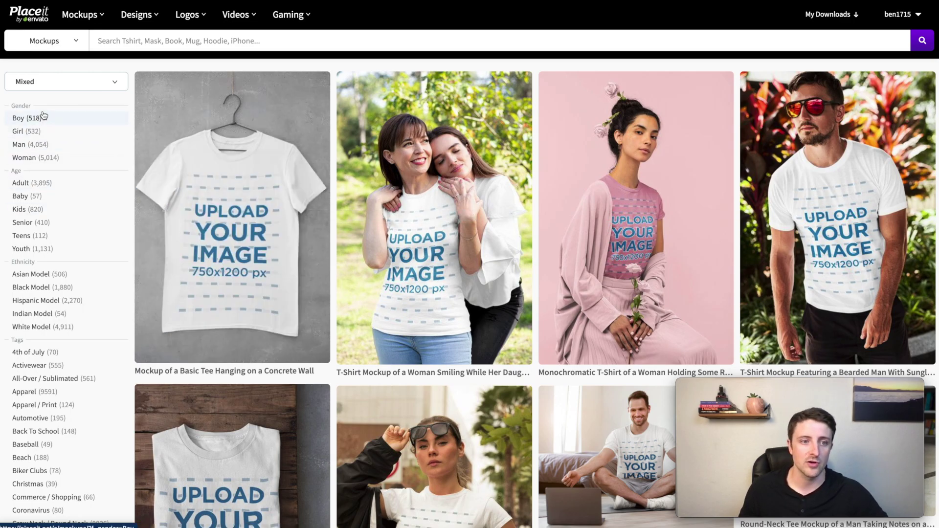
scroll(54, 282, "down", 1)
scroll(54, 282, "down", 7)
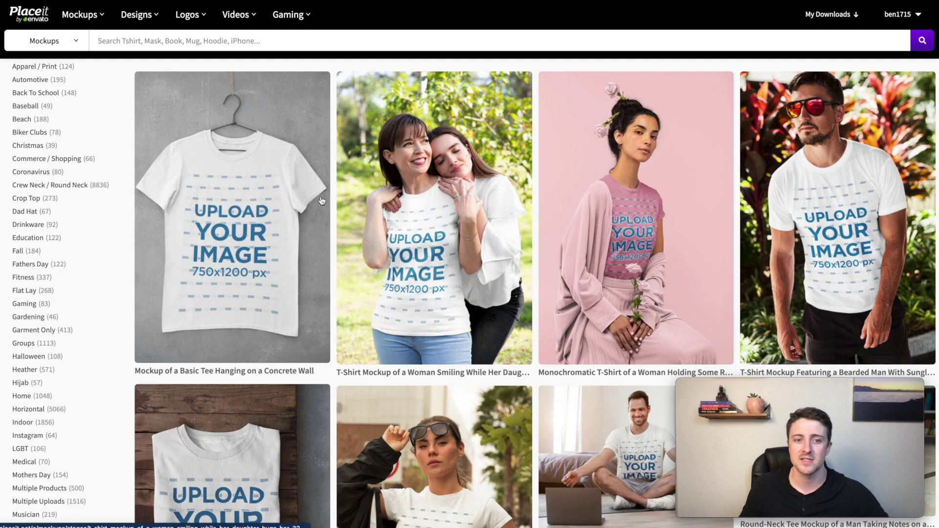
scroll(92, 406, "down", 7)
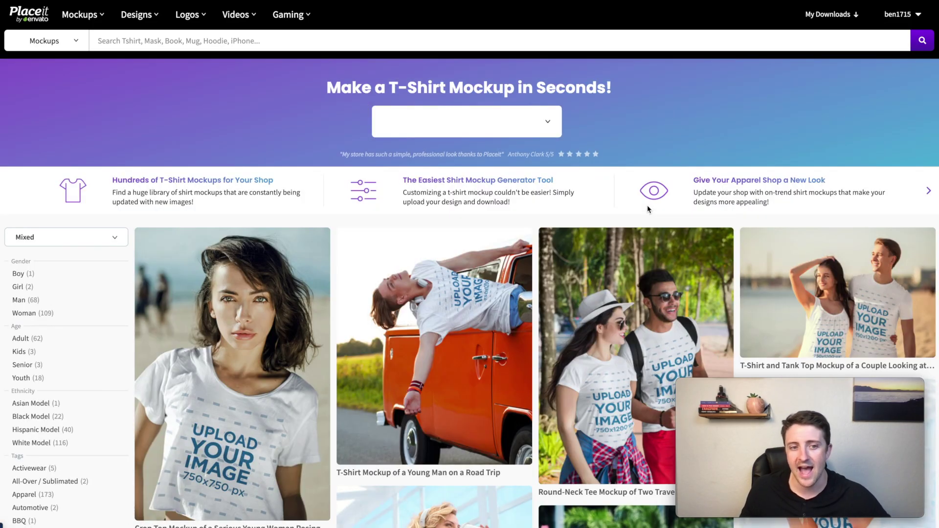
Step: Browse the filtered T-shirt mockups and open the one of a blonde woman standing at the beach next to her surfboard
scroll(647, 206, "down", 10)
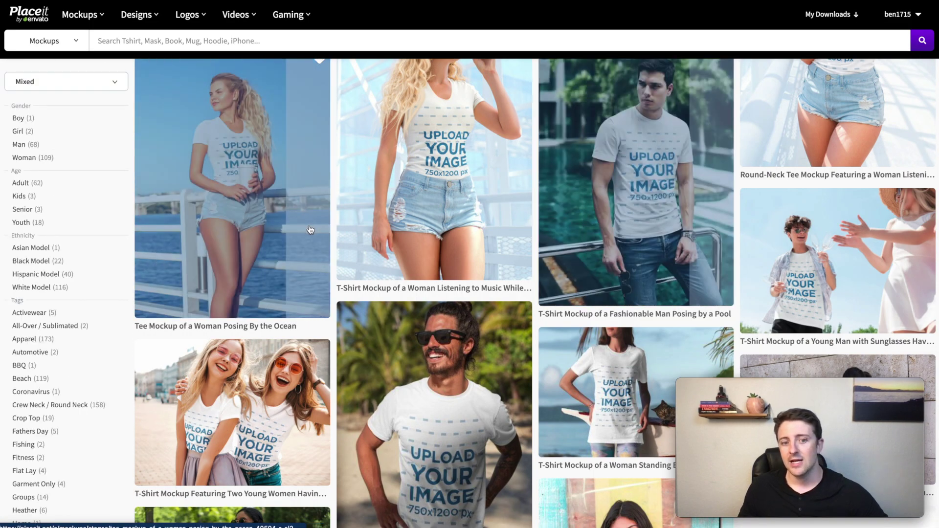
scroll(310, 229, "down", 10)
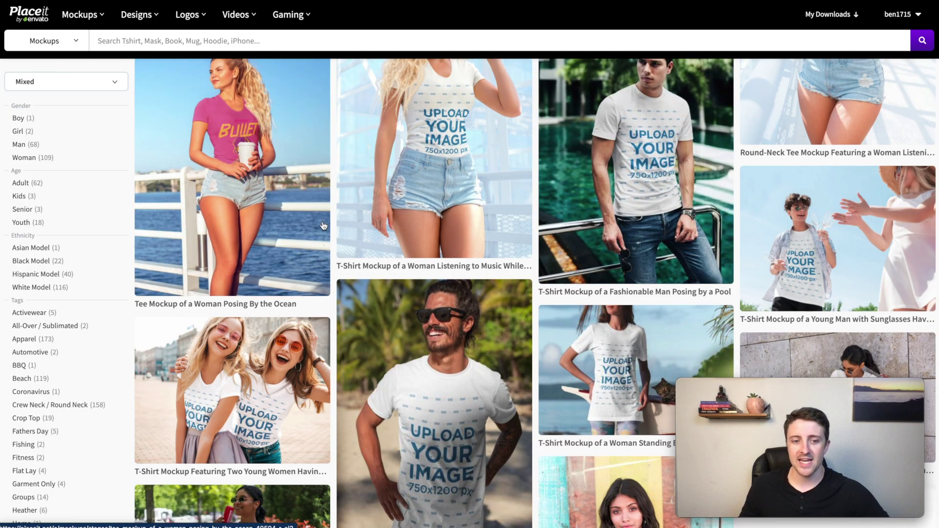
scroll(528, 224, "down", 15)
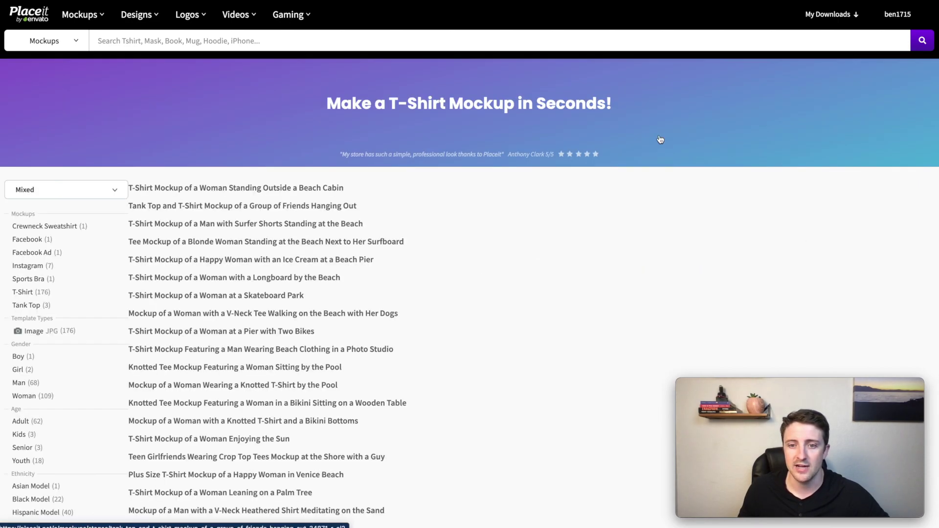
scroll(791, 224, "down", 3)
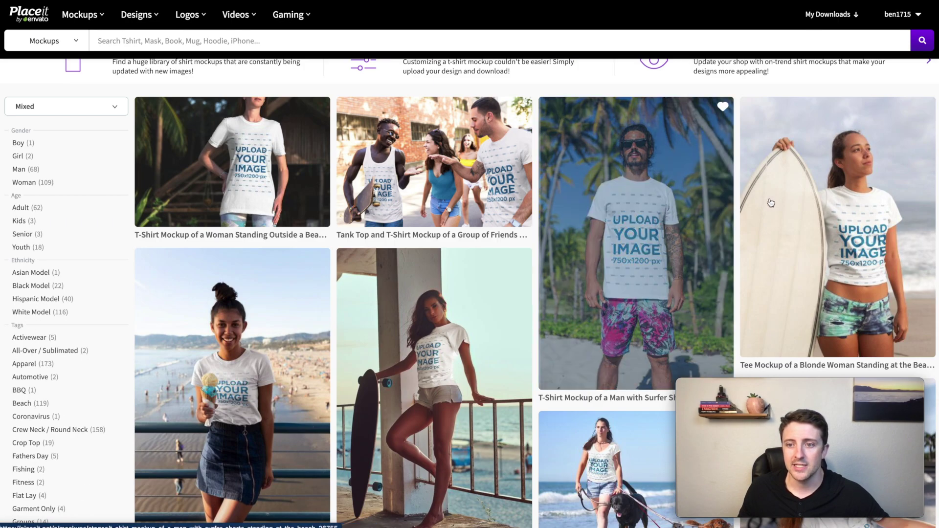
scroll(863, 187, "down", 5)
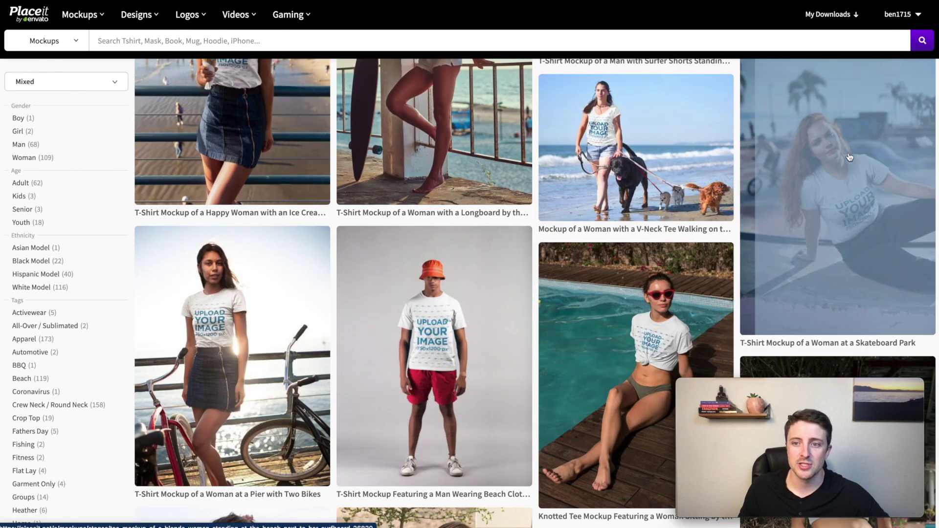
scroll(843, 180, "up", 8)
scroll(849, 248, "down", 1)
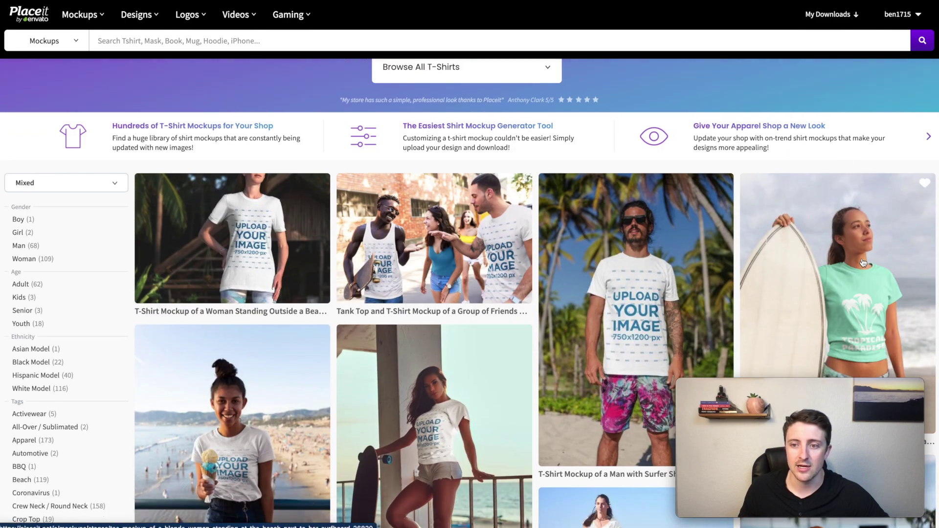
left_click(550, 242)
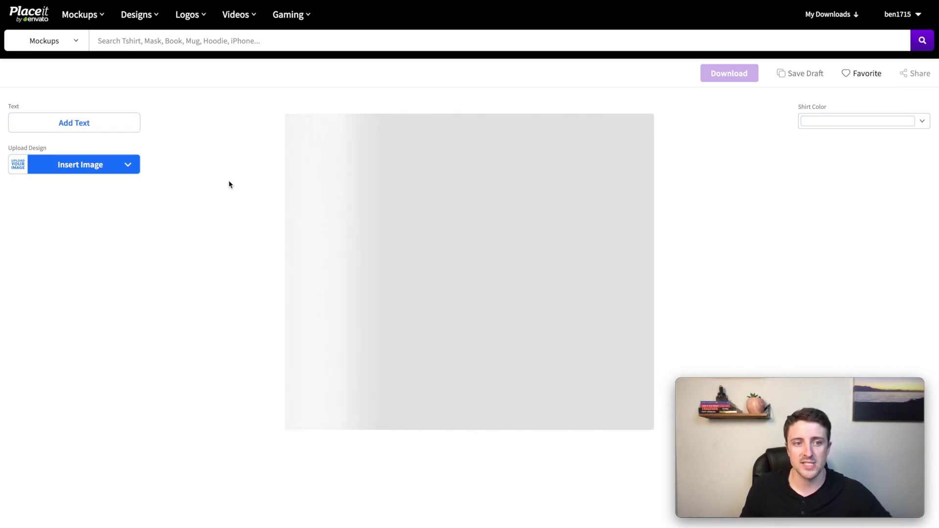
Step: Upload Turtles.png from the Downloads folder as the shirt design, positioned at the upper edge of the crop area, and crop it
left_click(90, 169)
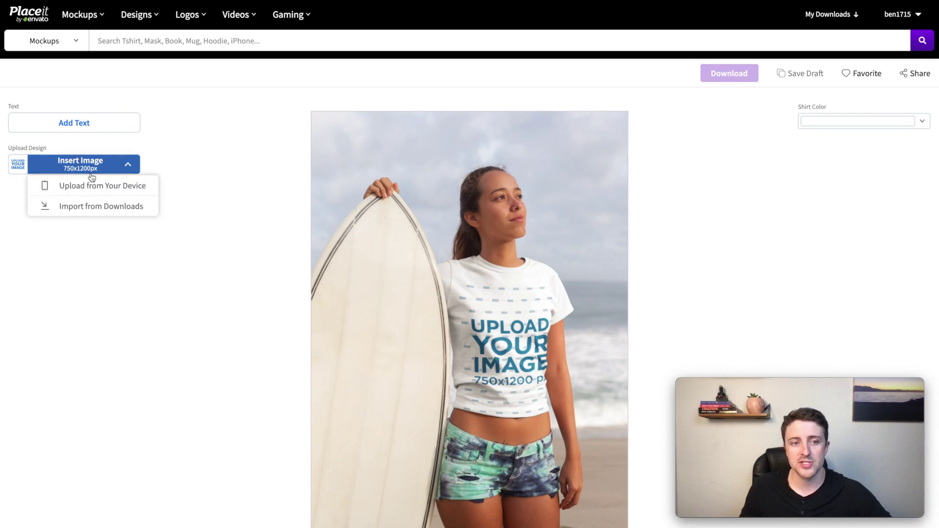
left_click(95, 188)
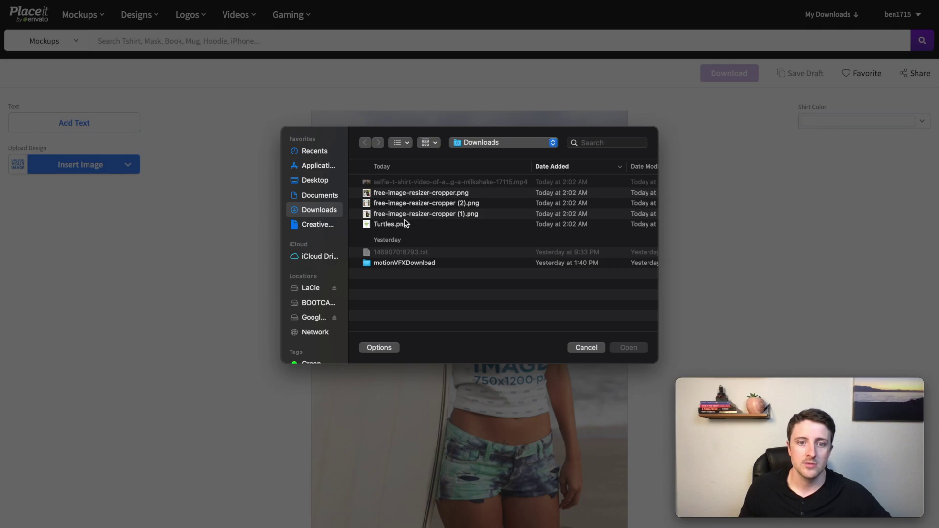
double_click(399, 224)
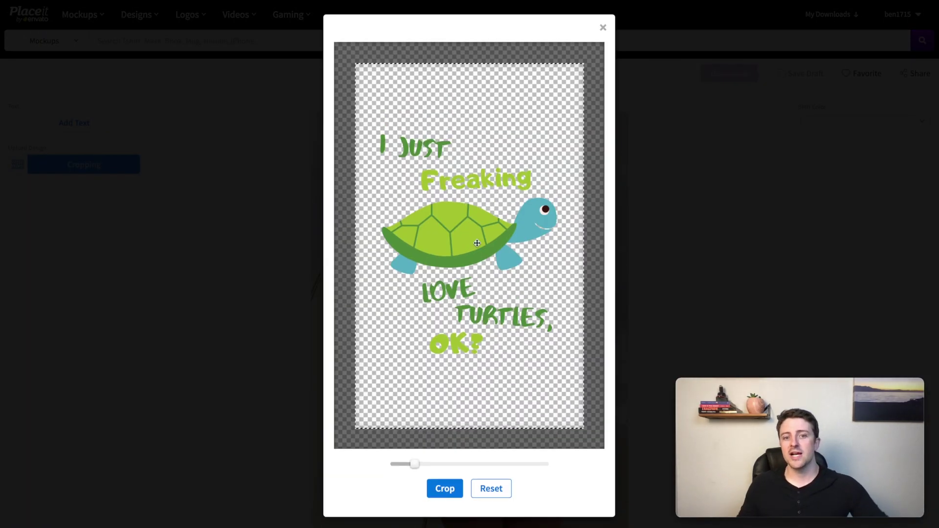
left_click_drag(471, 231, 468, 176)
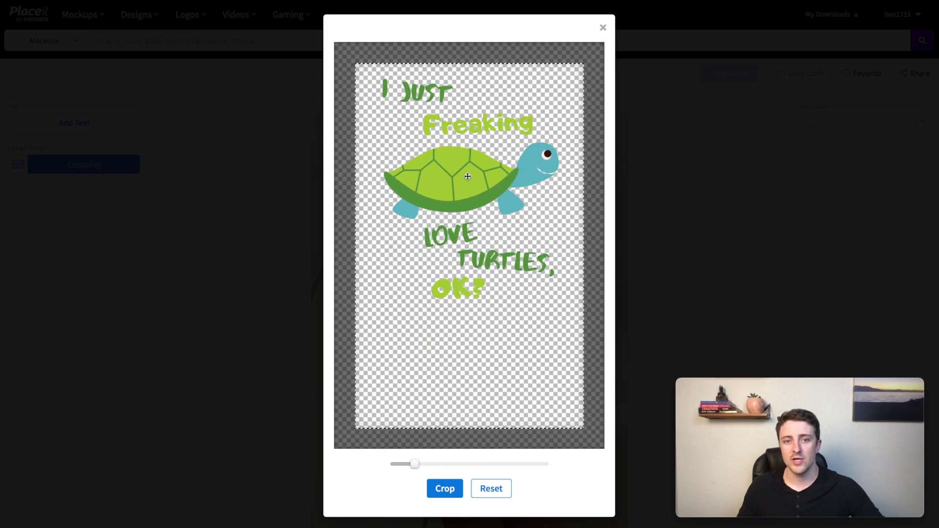
left_click(443, 489)
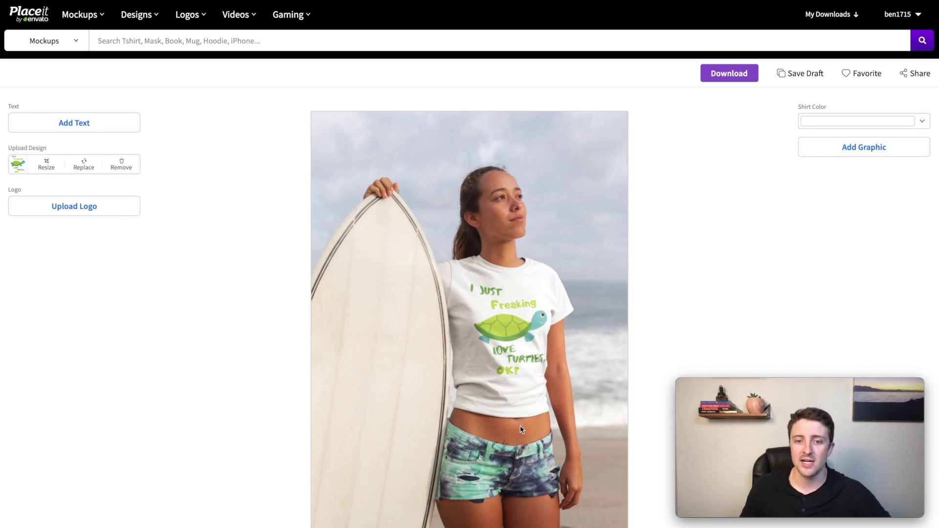
Step: Set the shirt color to black
left_click(857, 123)
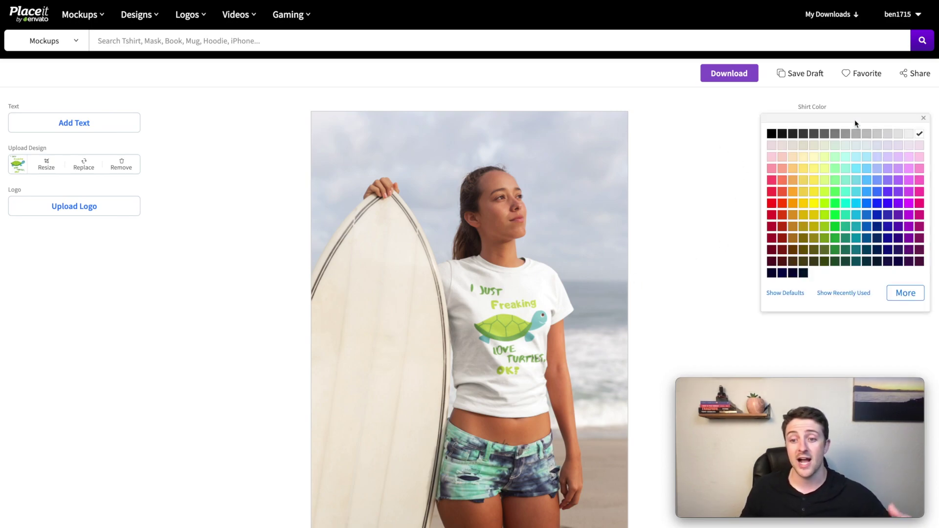
left_click(773, 136)
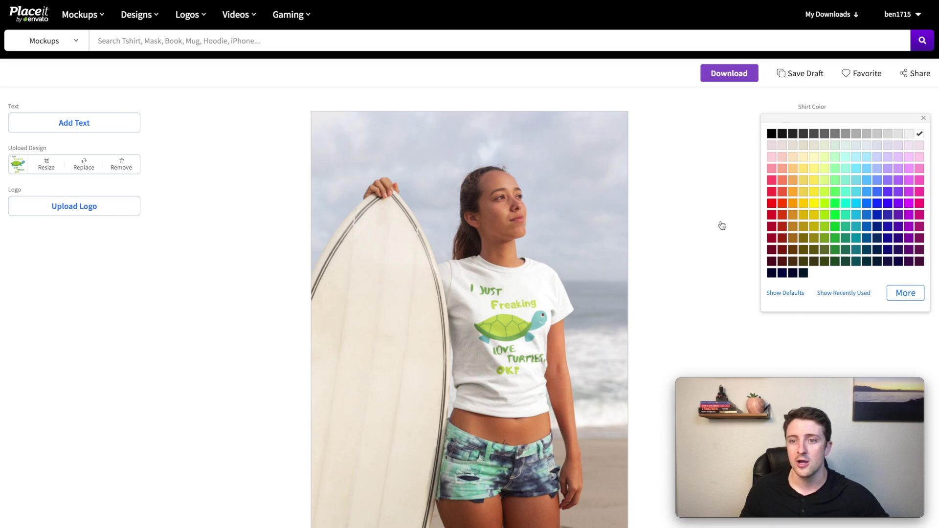
left_click(723, 224)
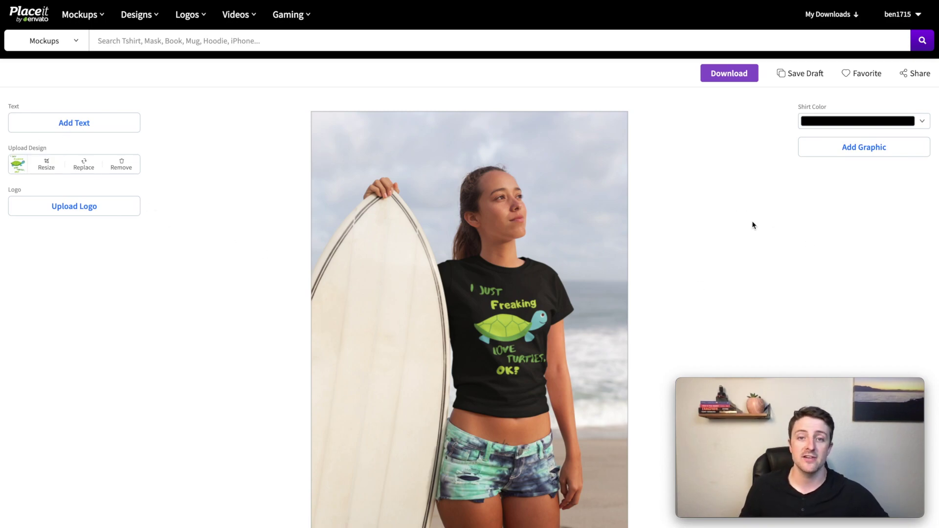
Step: Check the finished surfboard mockup and download it
scroll(746, 206, "down", 3)
scroll(749, 195, "up", 3)
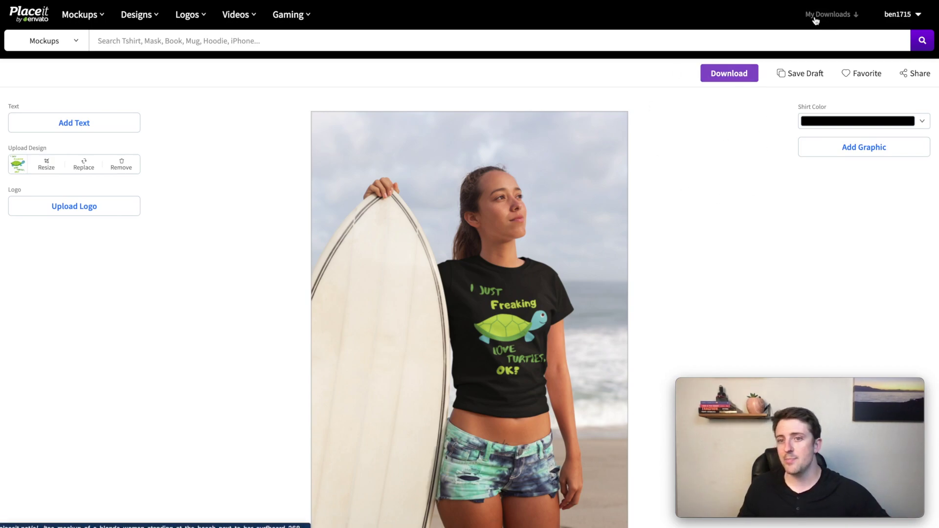
left_click(732, 73)
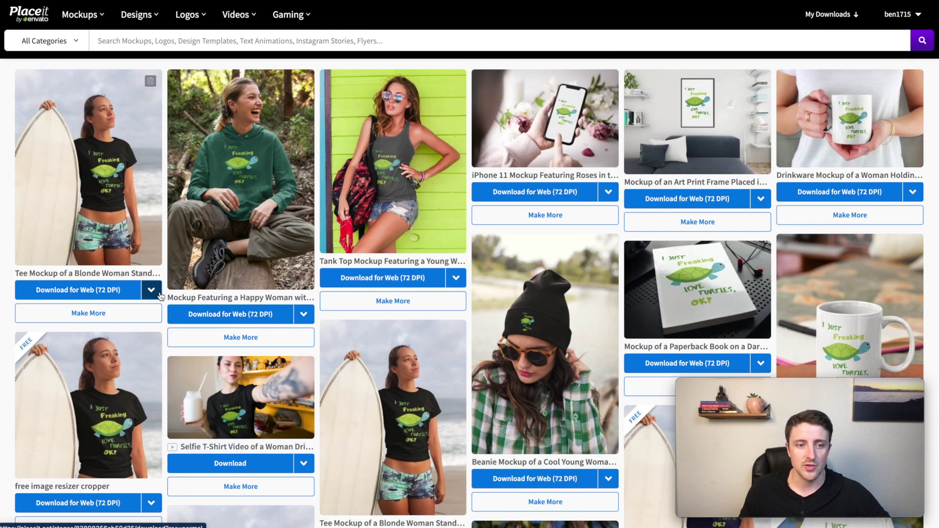
Step: Open the crop and resize tool for the newest surfboard tee mockup in the downloads
left_click(159, 295)
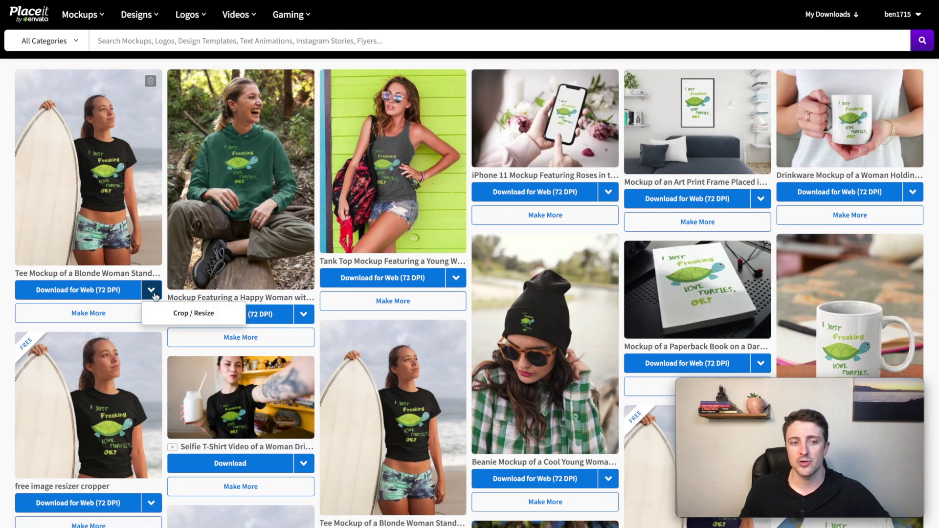
left_click(186, 316)
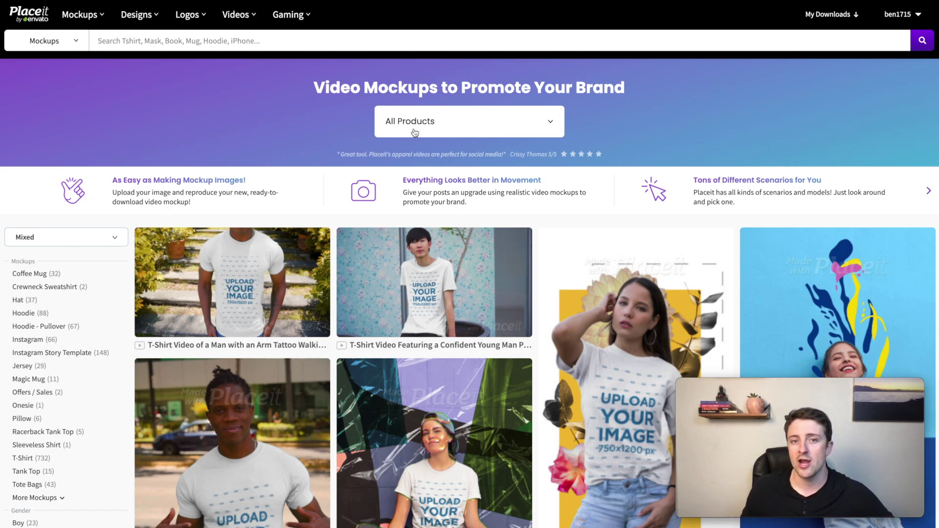
Step: Browse the T-shirt video mockups and open the selfie video of a woman drinking a milkshake
mouse_move(244, 16)
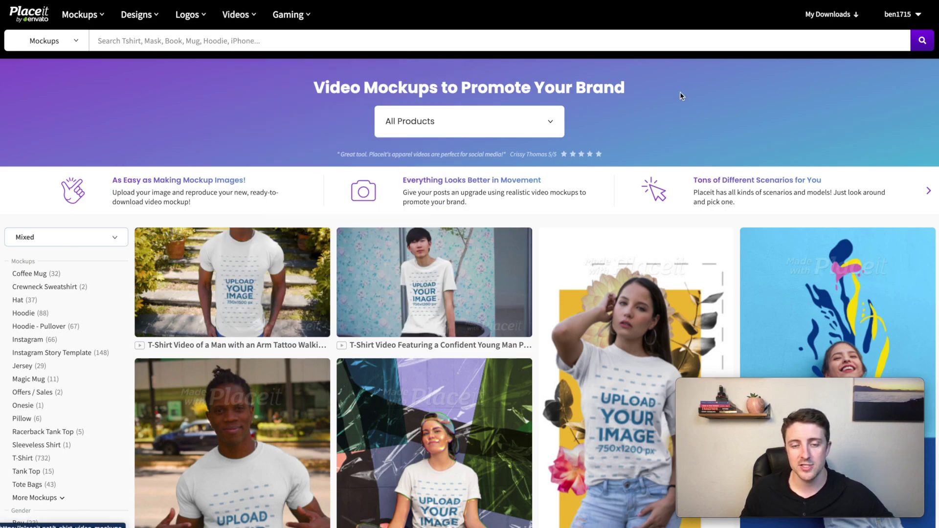
scroll(463, 151, "down", 3)
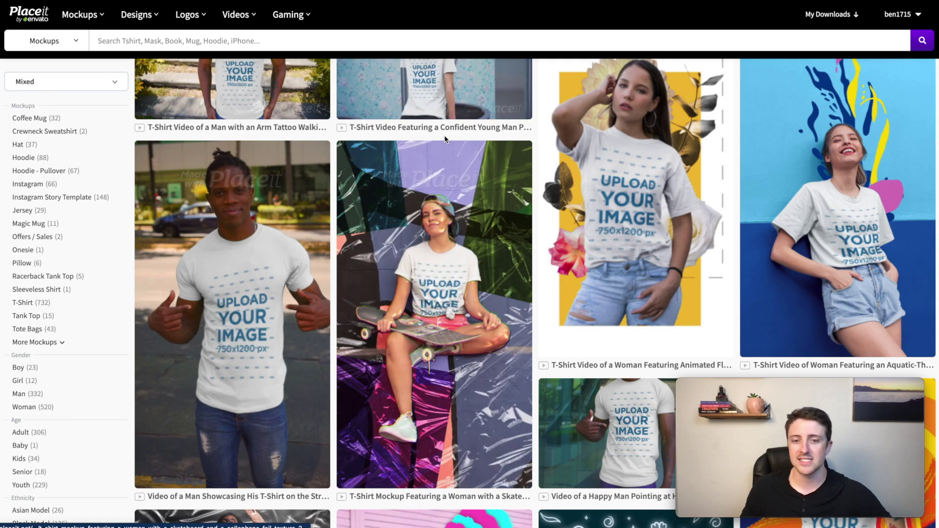
scroll(463, 152, "down", 10)
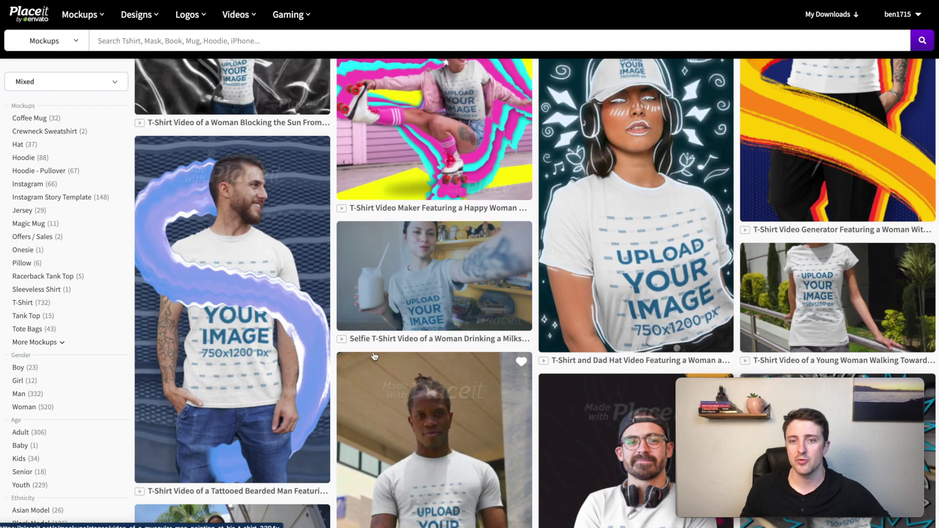
left_click(434, 270)
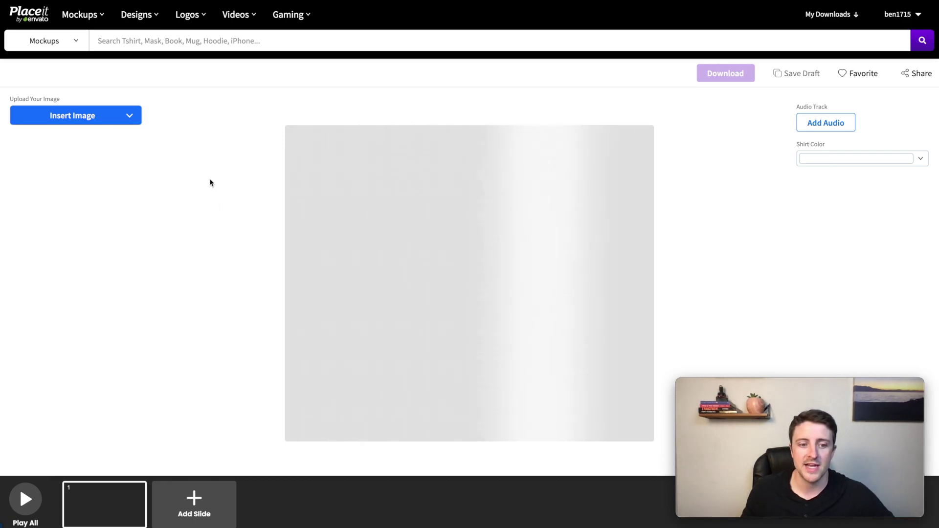
Step: Upload the turtle design to the video mockup, move it near the upper edge of the crop area, and crop it
left_click(99, 116)
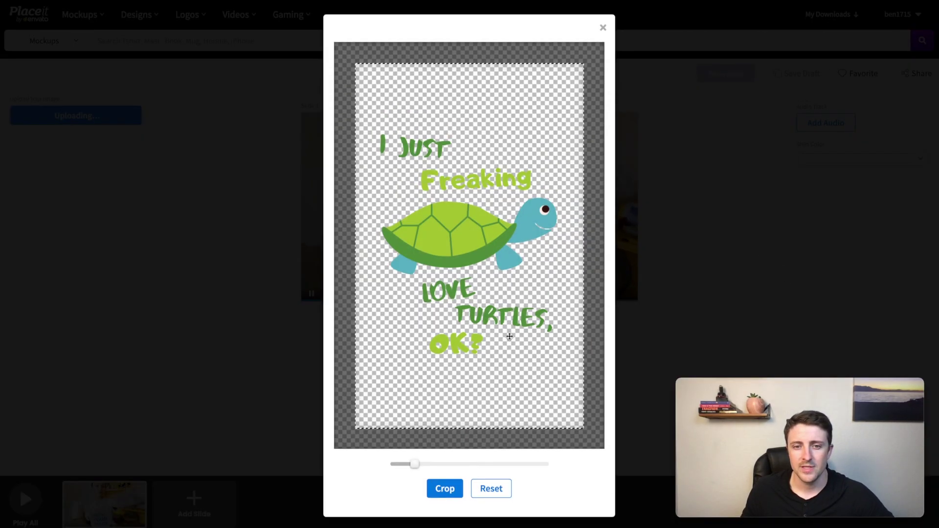
left_click_drag(416, 289, 432, 235)
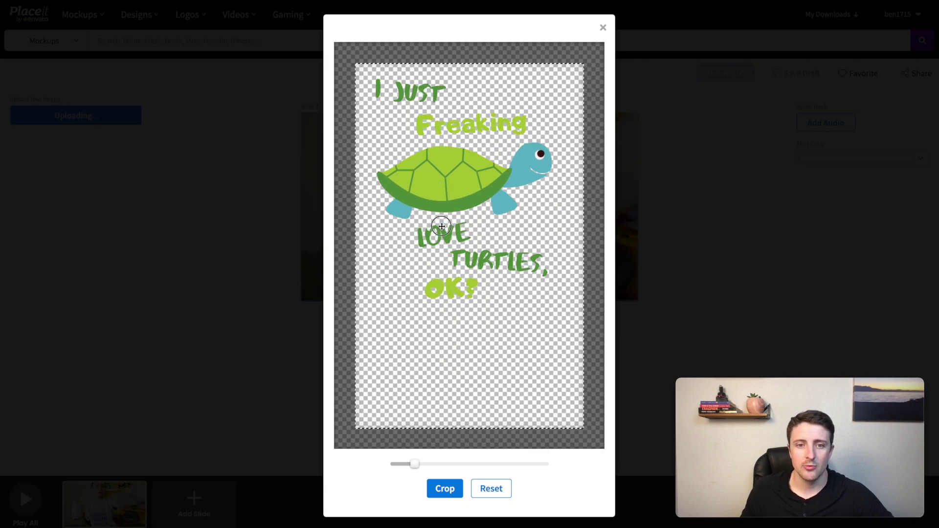
left_click(445, 489)
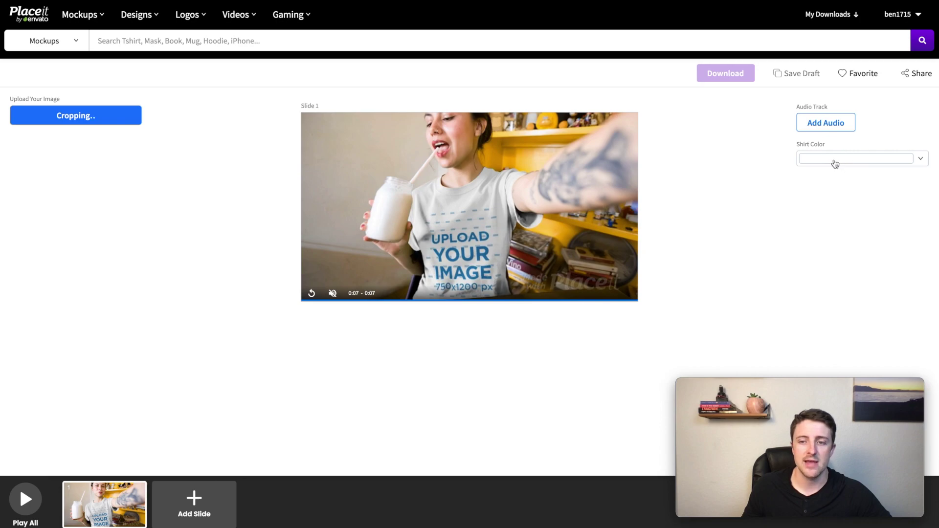
Step: Set the video mockup's shirt color to black and preview the change
left_click(836, 162)
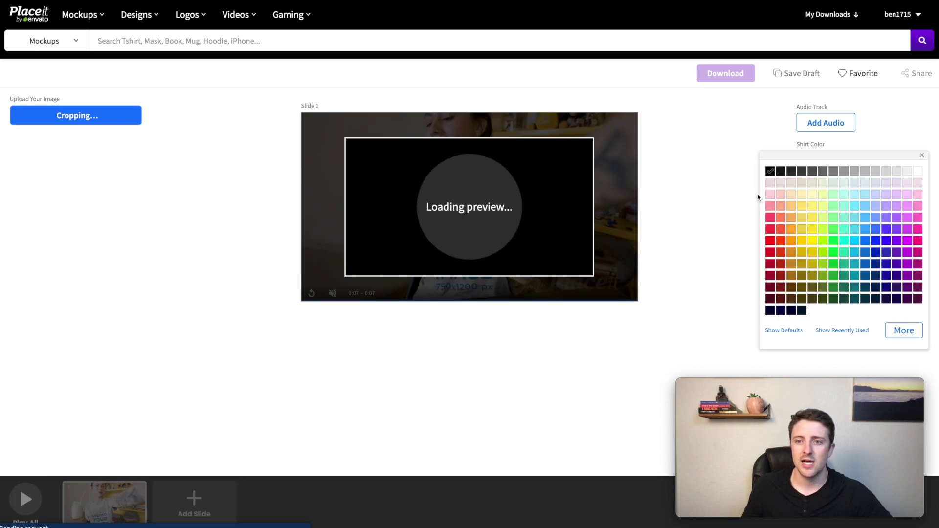
left_click(711, 199)
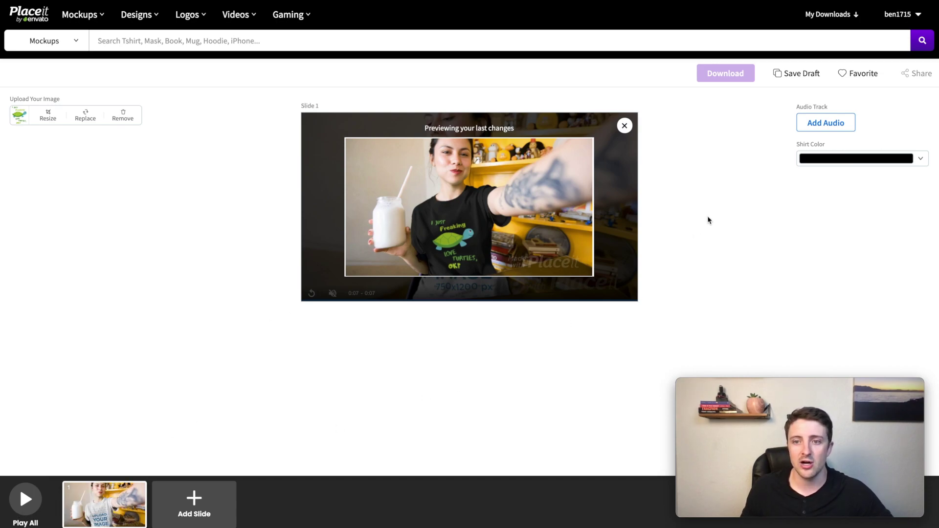
mouse_move(727, 78)
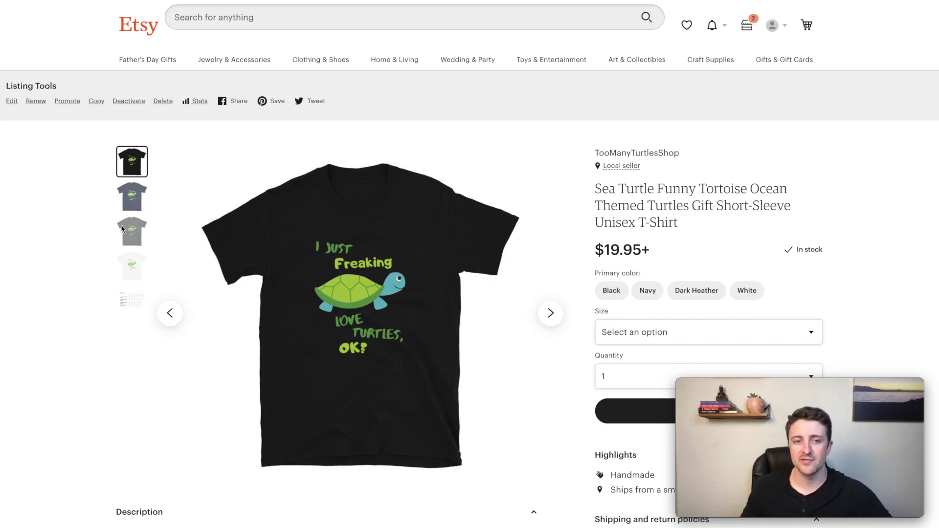
Step: Switch to Etsy and review the turtle listing's navy shirt photo, size chart and thumbnail in the "tortoise t shirt" search results
left_click(137, 210)
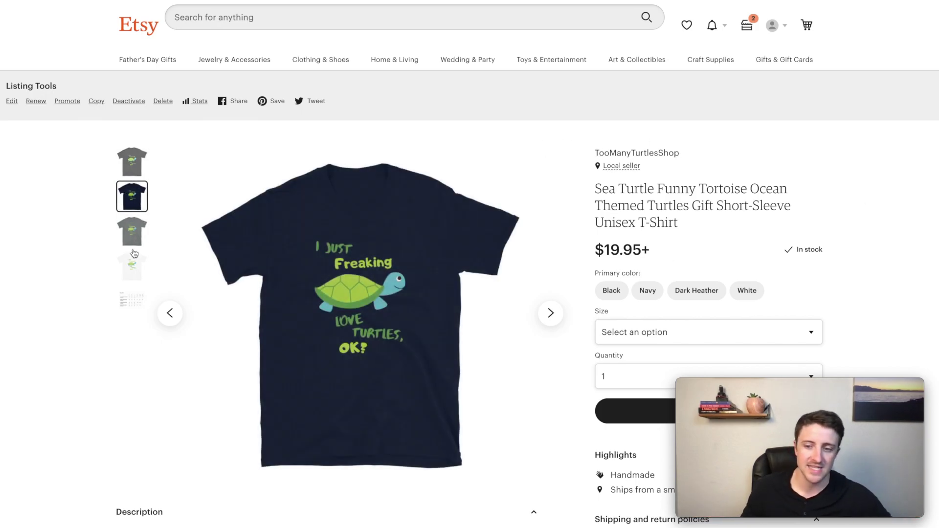
left_click(133, 308)
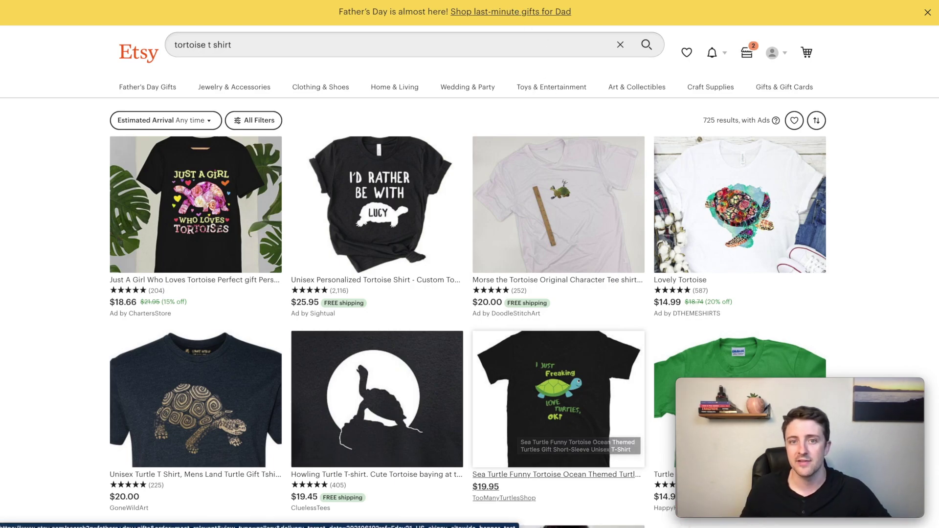
left_click(587, 420)
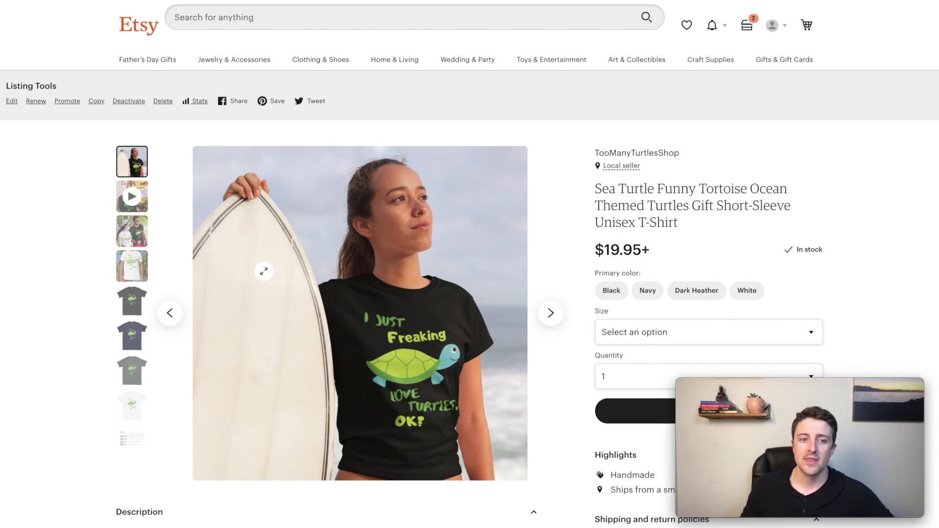
Step: Review the updated listing's selfie video, couple photo and white shirt photo, plus its surfboard thumbnail in the search results
left_click(133, 198)
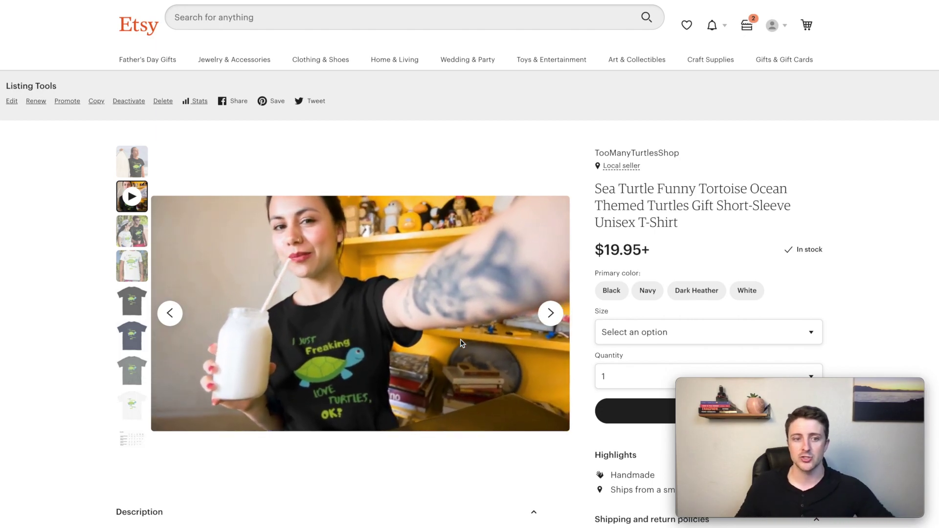
left_click(134, 236)
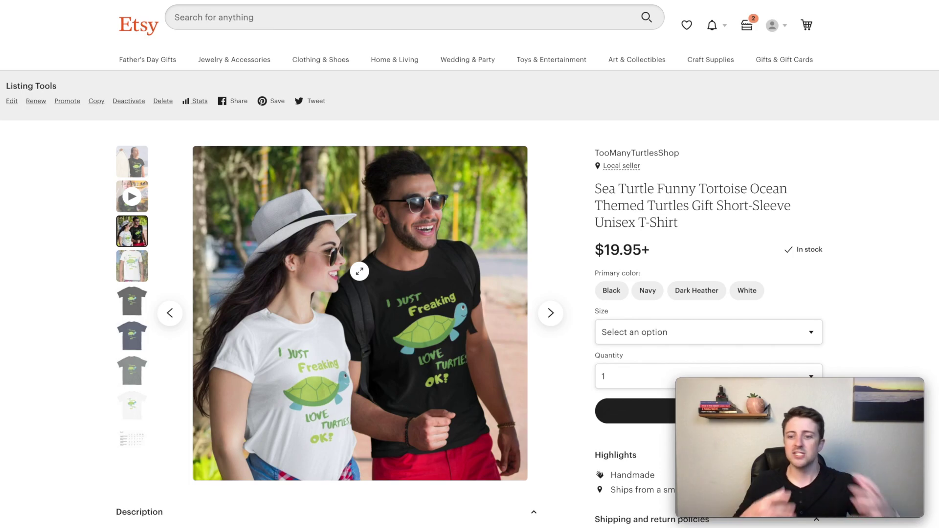
left_click(123, 268)
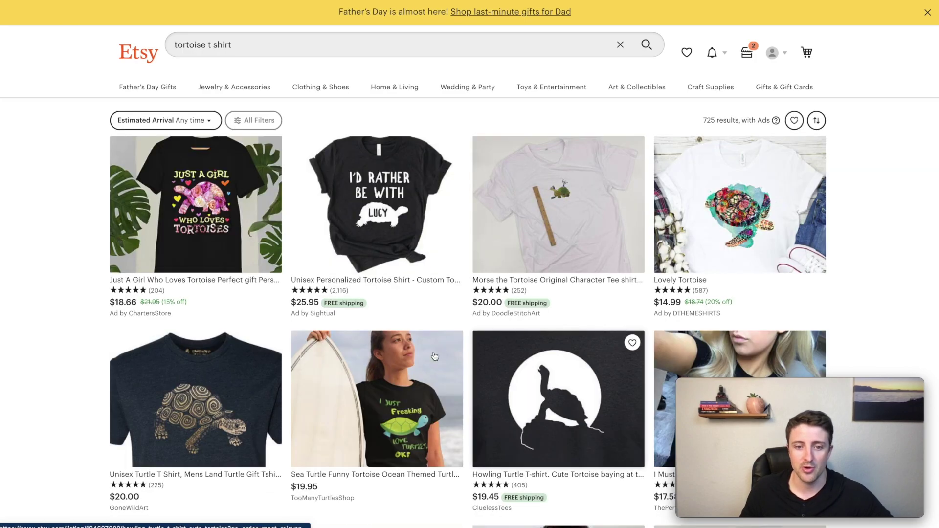
left_click(361, 359)
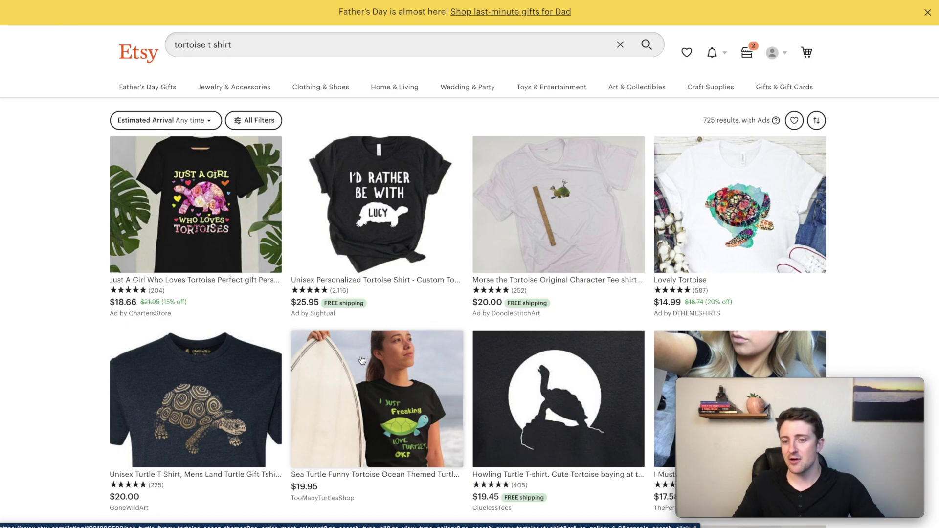